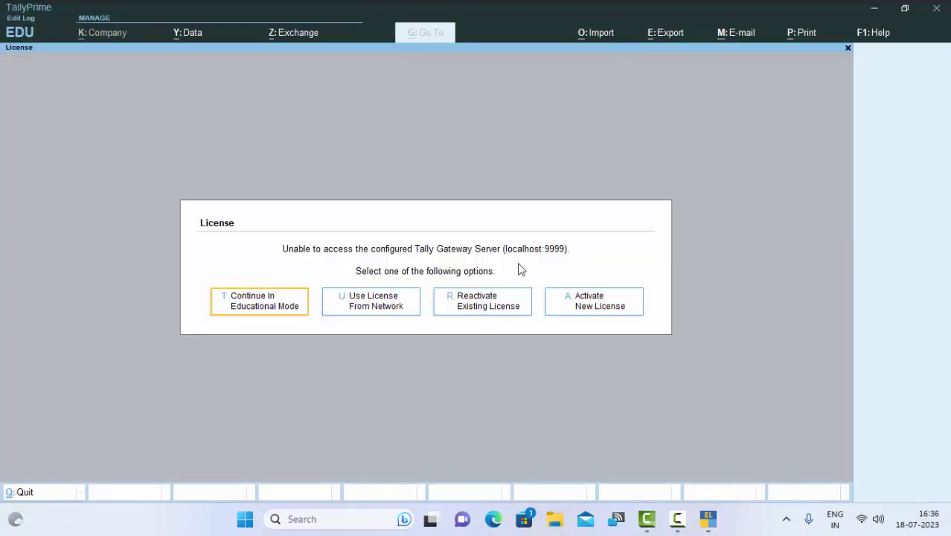
Continue in Educational Mode, review the Day Book for 1-Oct-22 and return to the Gateway of Tally.
click(276, 308)
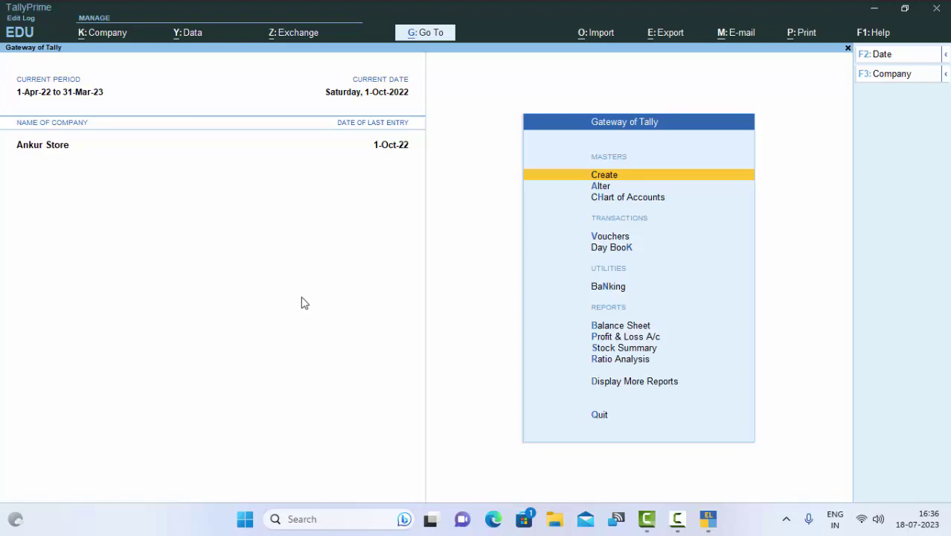
key(d)
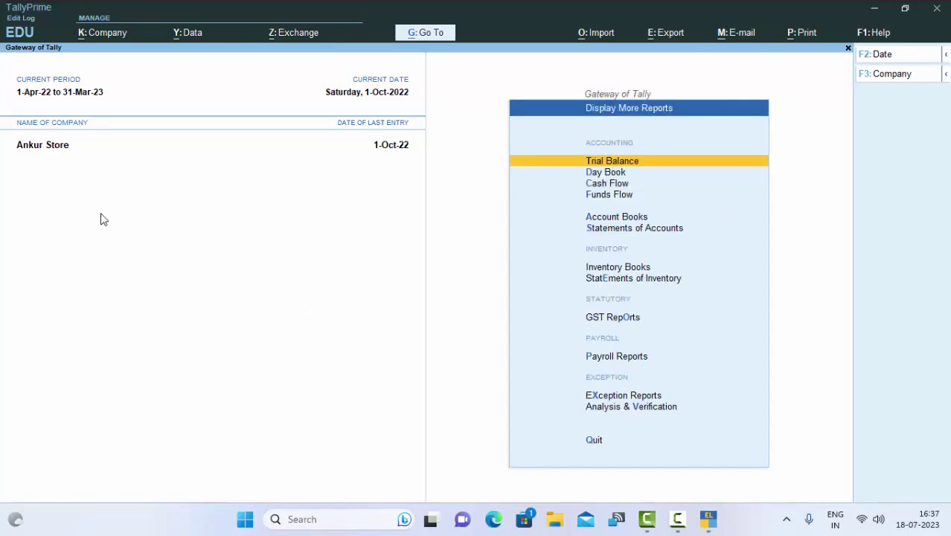
key(d)
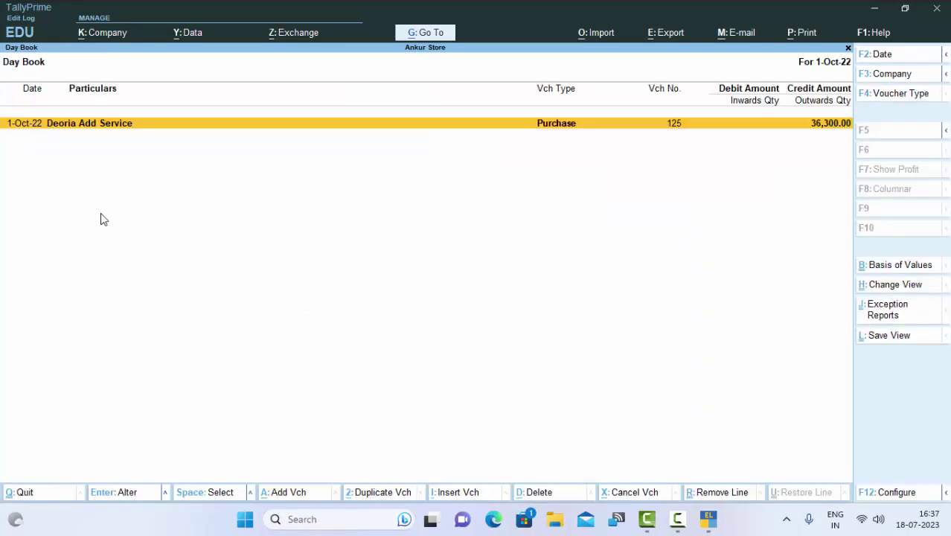
key(Escape)
key(Escape)
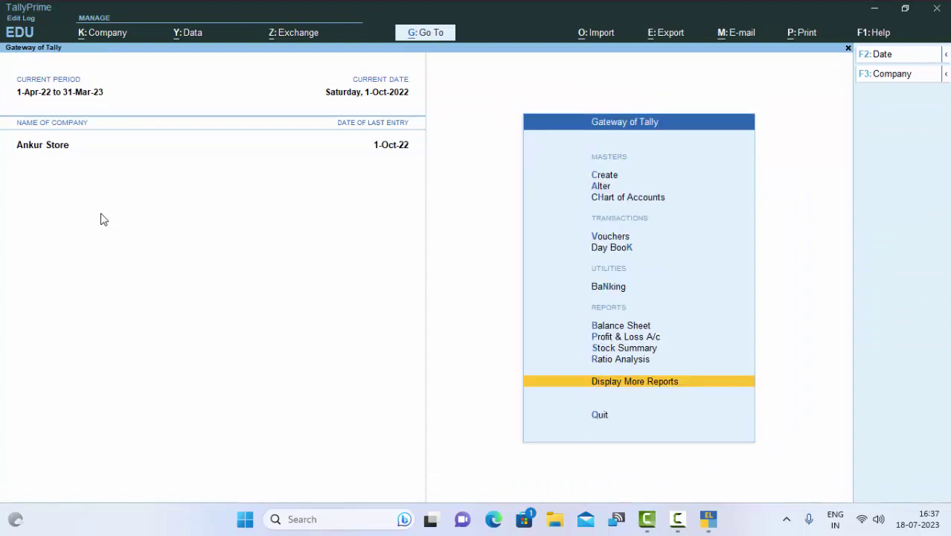
Start a new Payment voucher for Ankur Store, keeping the proposed voucher number.
key(Up)
key(Up)
key(Up)
key(Up)
key(Up)
key(Up)
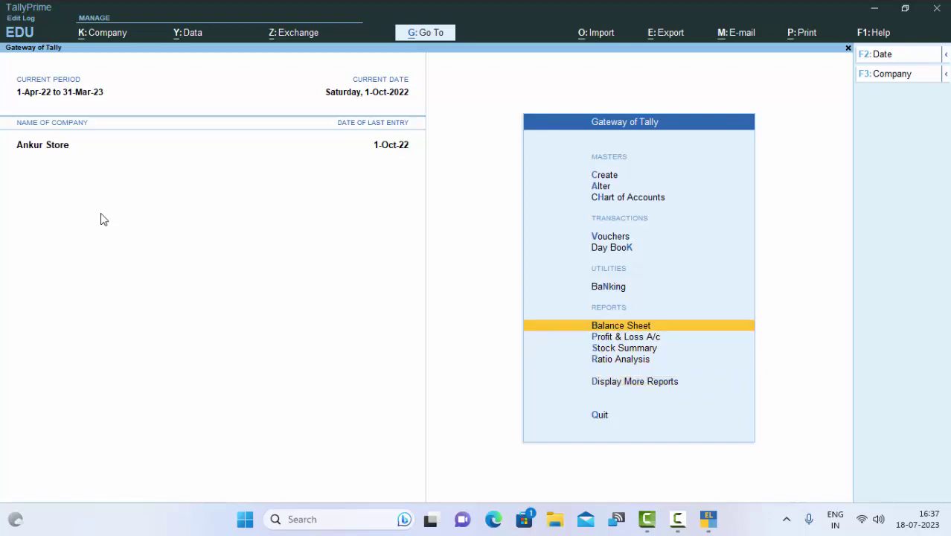
key(Up)
key(Return)
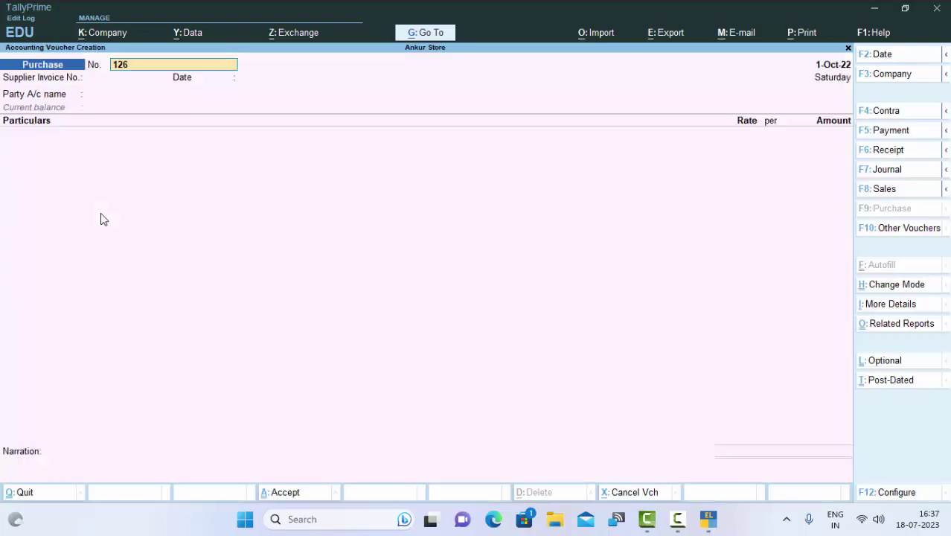
click(905, 139)
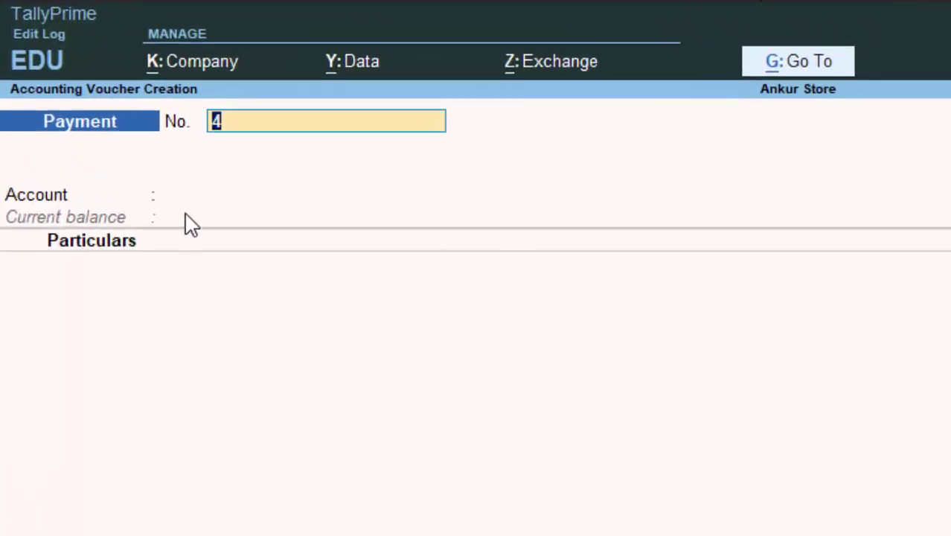
key(Return)
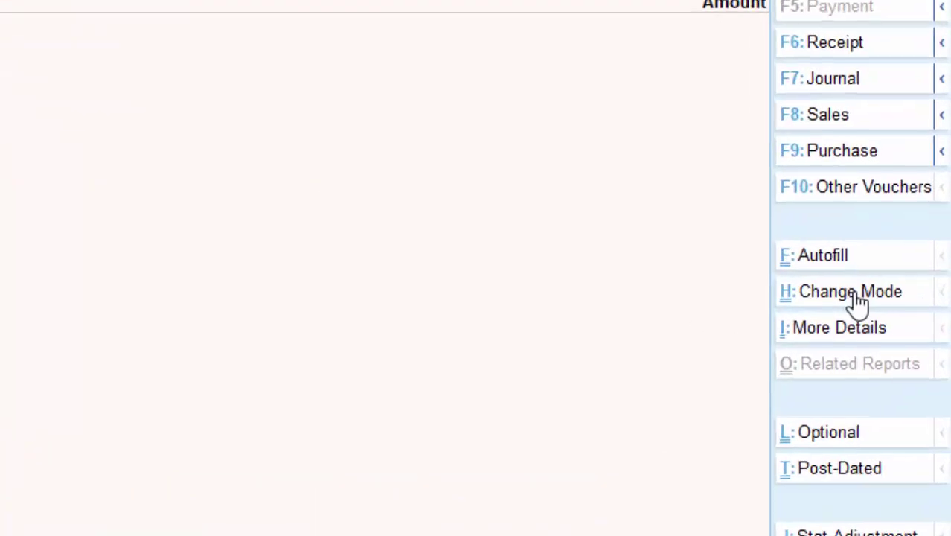
Switch the payment voucher to Double Entry mode and configure voucher entry to use Cr/Dr instead of To/By.
click(834, 298)
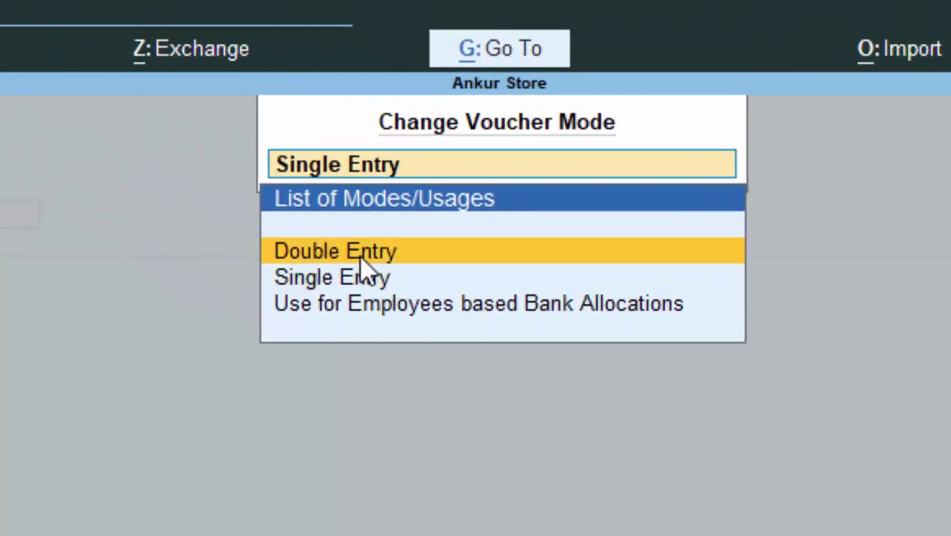
click(361, 254)
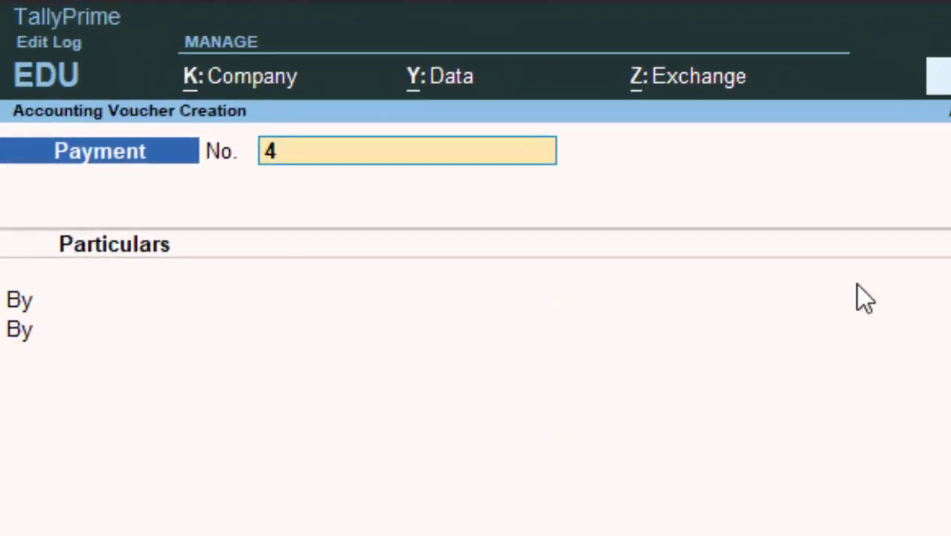
key(F12)
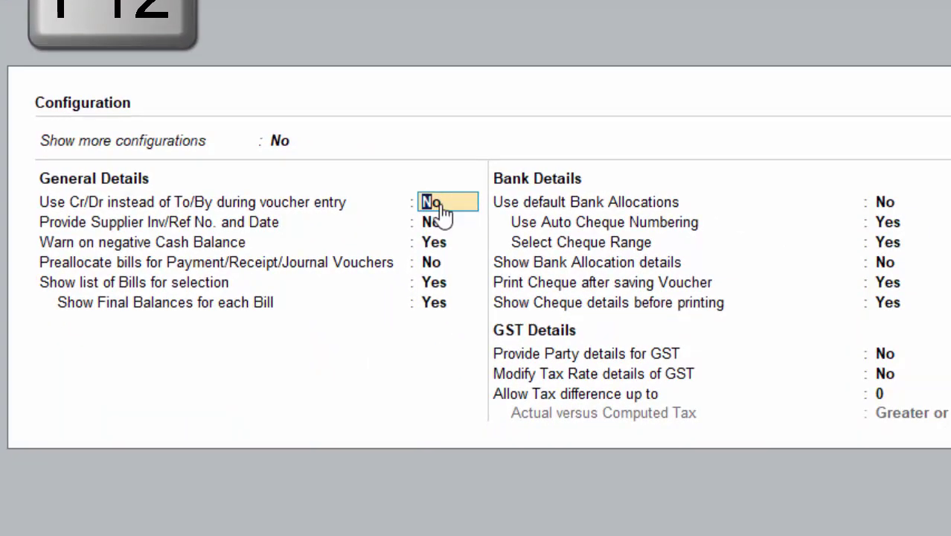
click(440, 207)
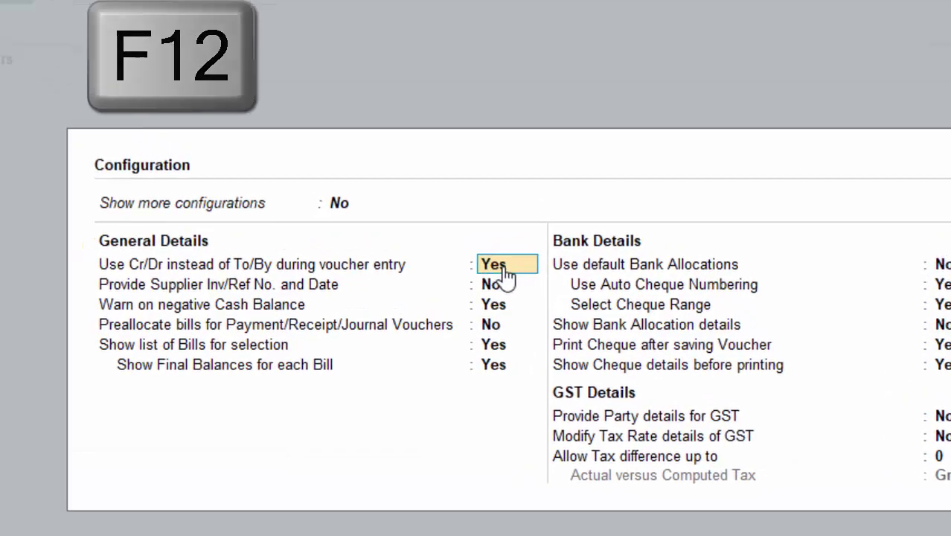
key(ctrl+a)
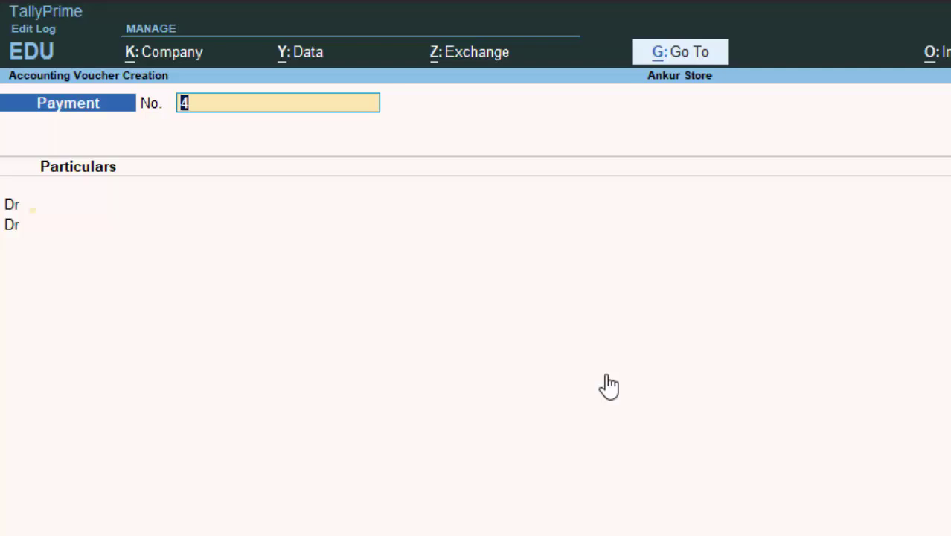
key(Return)
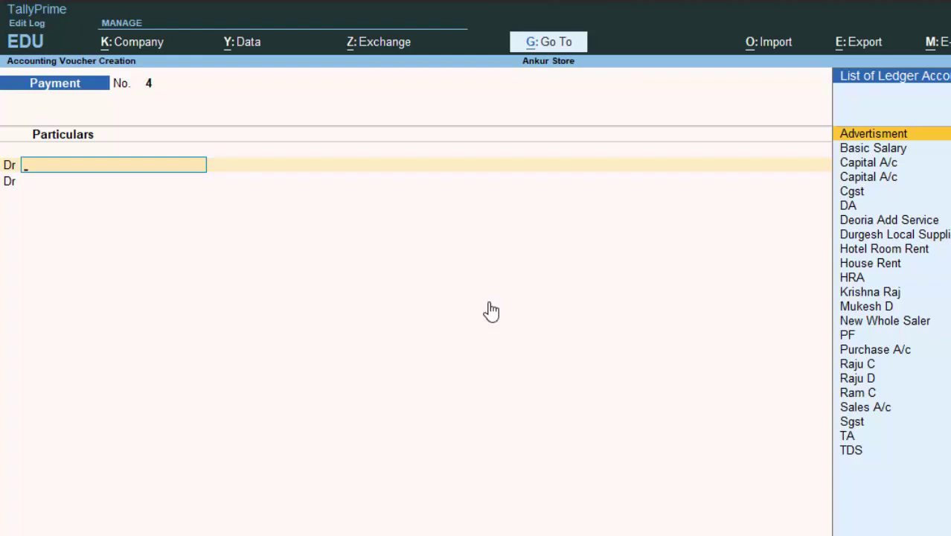
Leave the empty payment voucher and review the Deoria Add Service purchase voucher from the Day Book, returning to the Gateway of Tally.
key(Escape)
key(Escape)
key(Escape)
key(Escape)
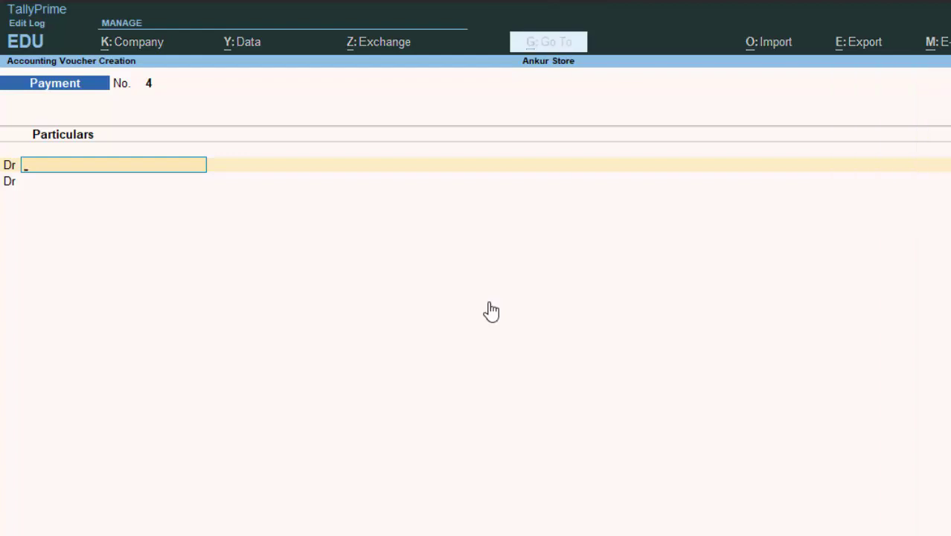
key(d)
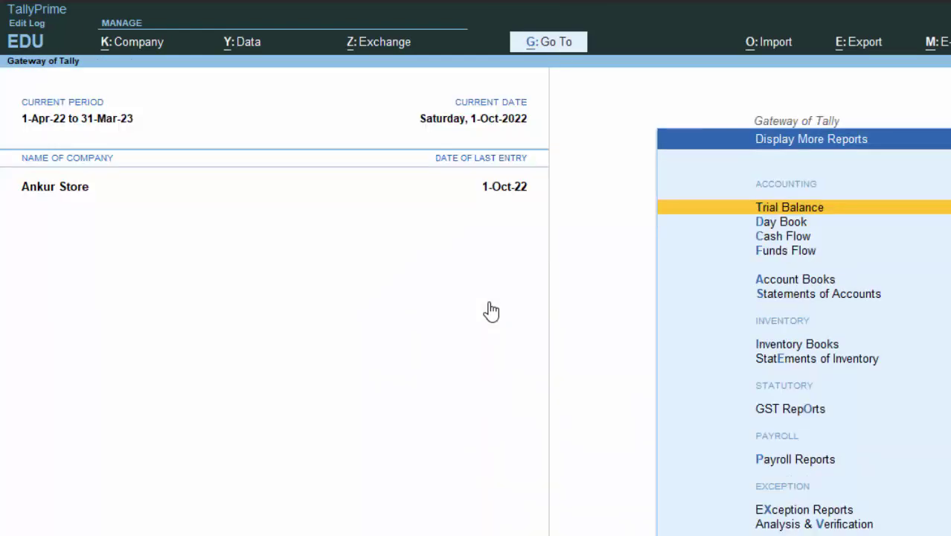
key(d)
key(Return)
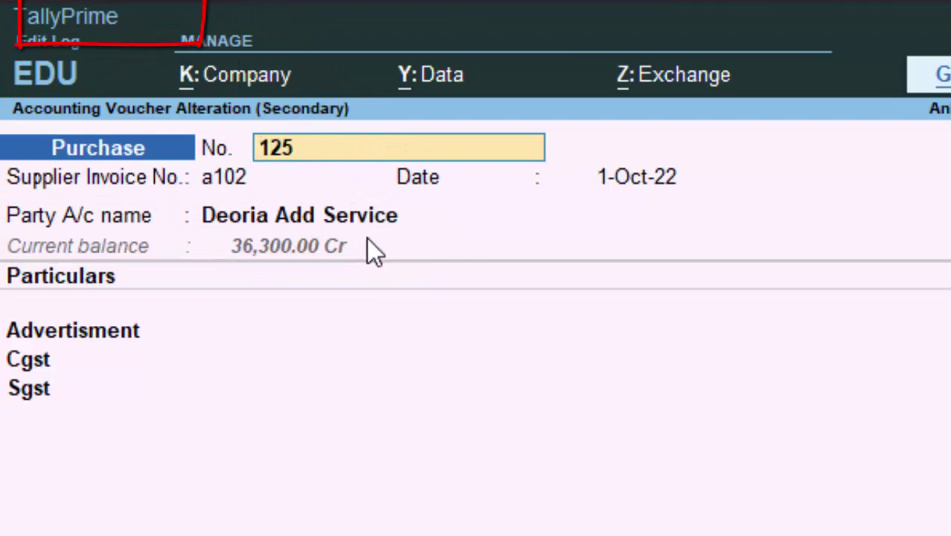
key(BackSpace)
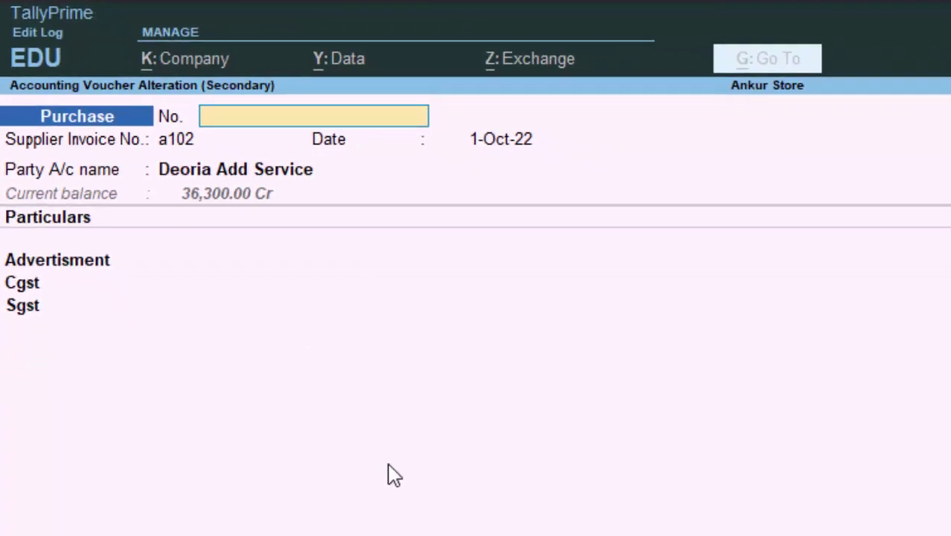
key(Escape)
key(Escape)
key(Escape)
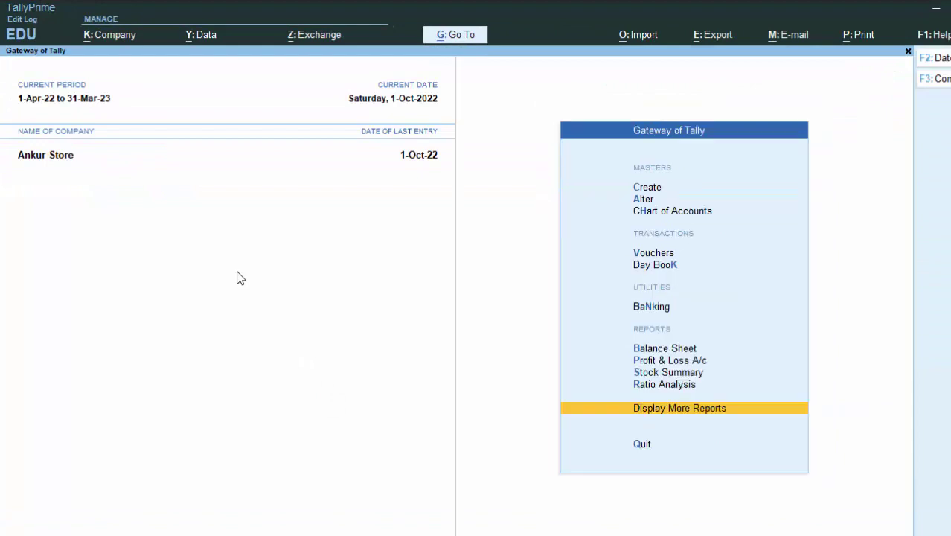
Start a new Payment voucher and debit Deoria Add Service with 36,300.
text(v4)
key(Return)
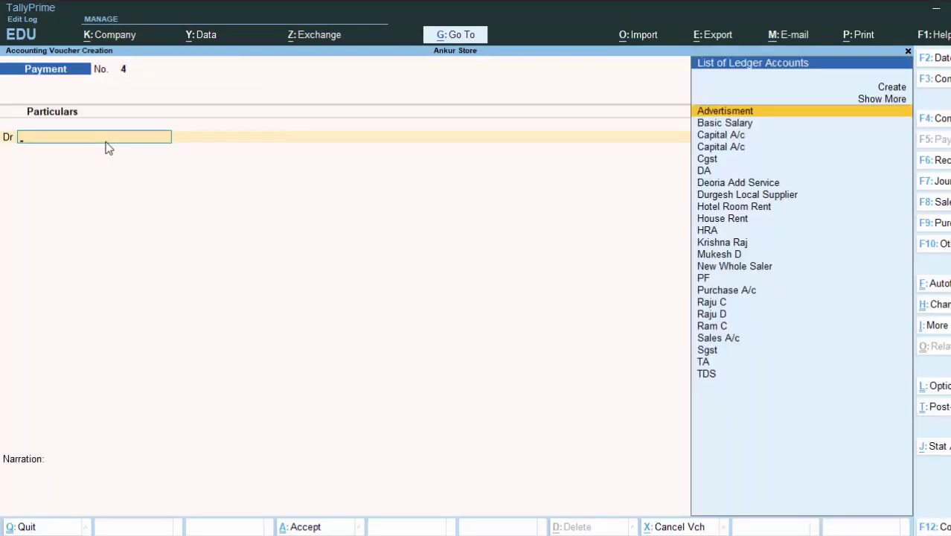
text(De)
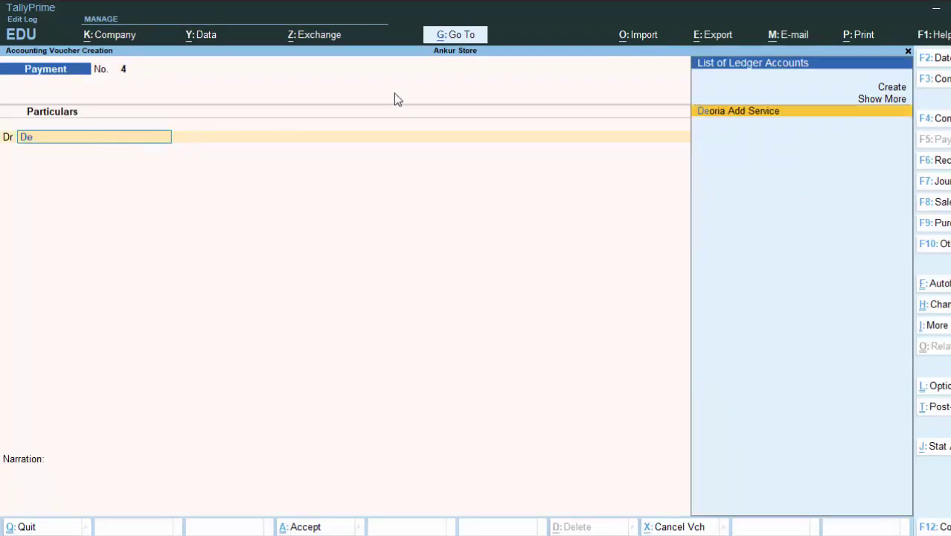
key(Return)
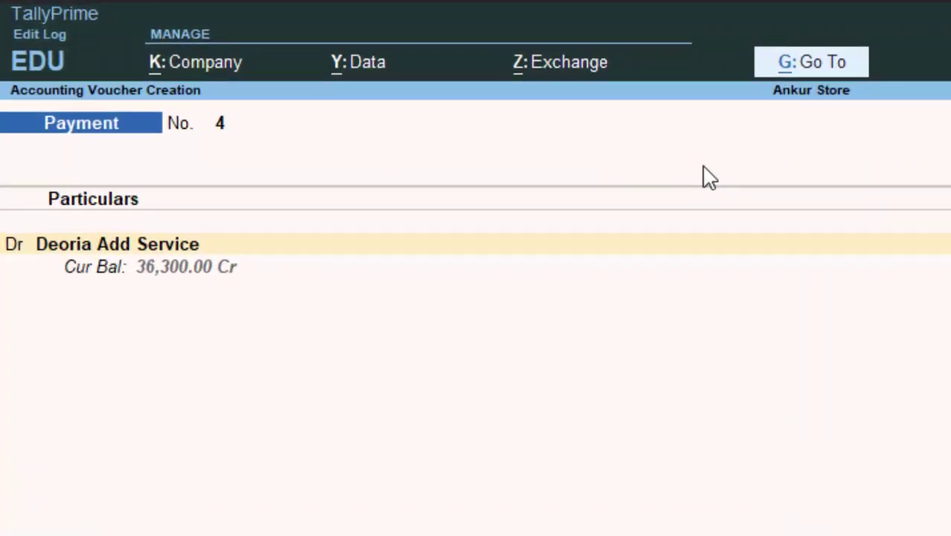
text(36)
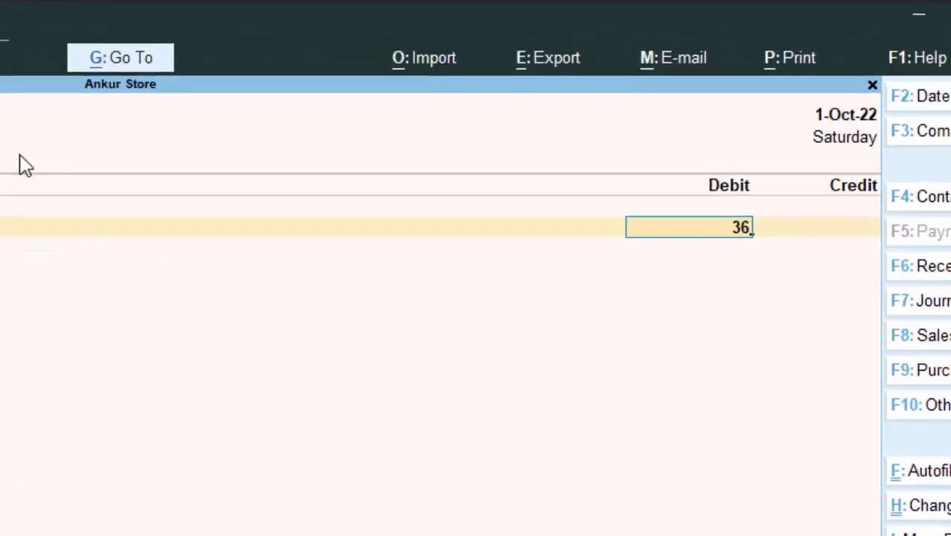
text(3)
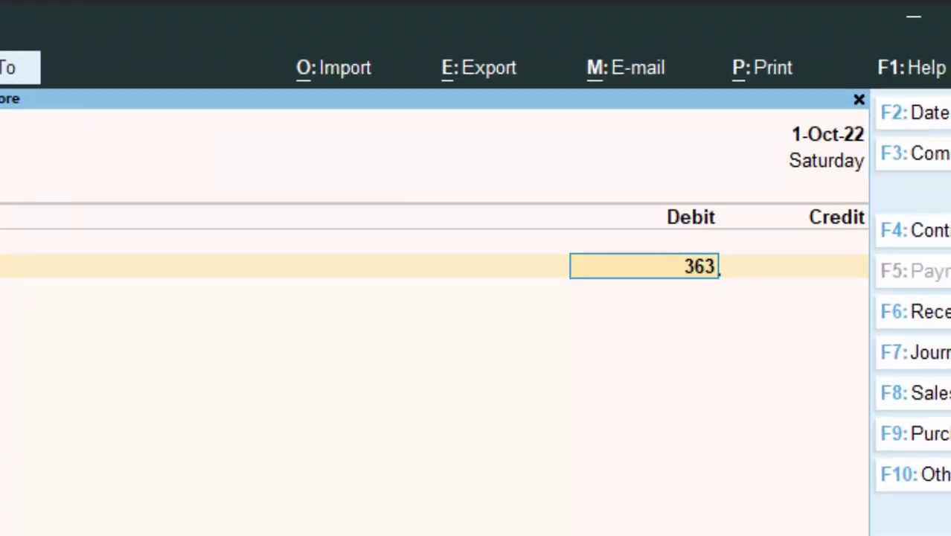
text(00)
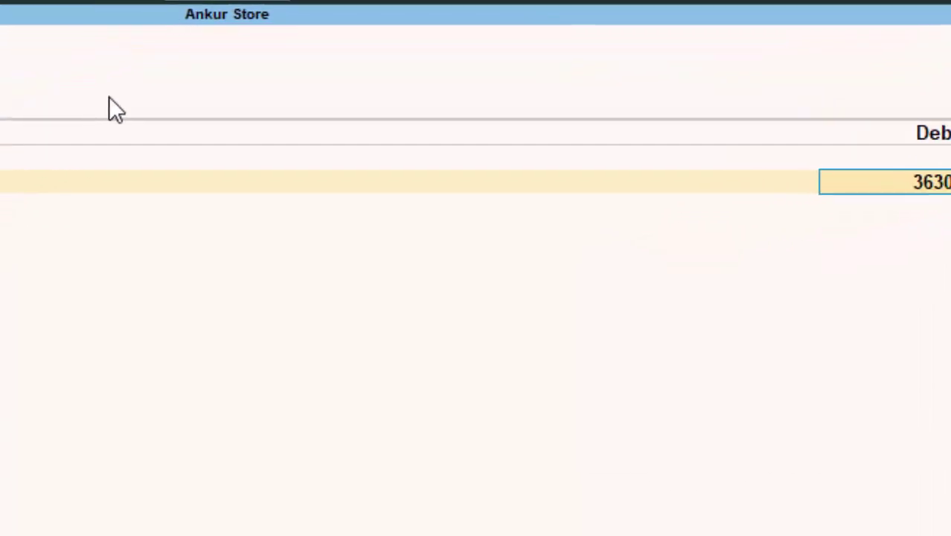
key(Return)
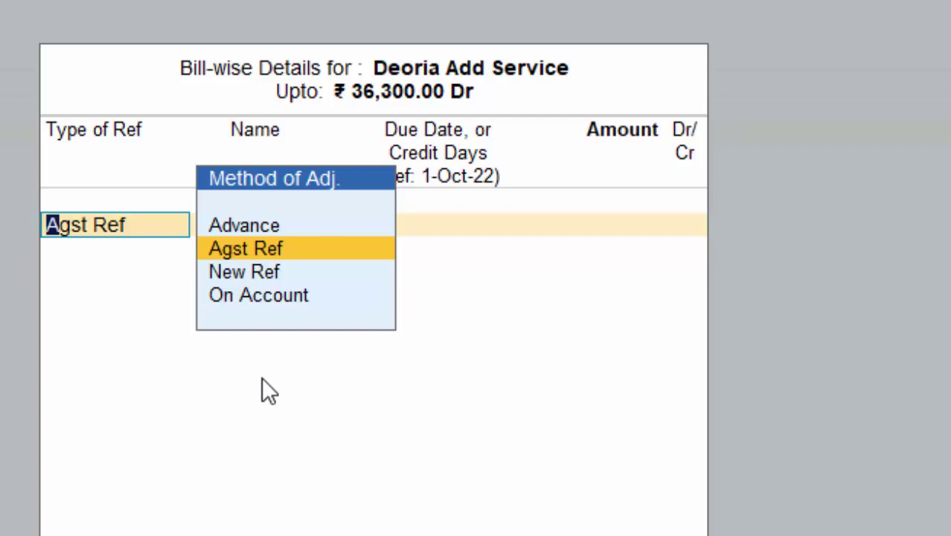
Allocate the full 36,300.00 Dr payment as Agst Ref to the pending bill a102.
key(Return)
key(Return)
key(Return)
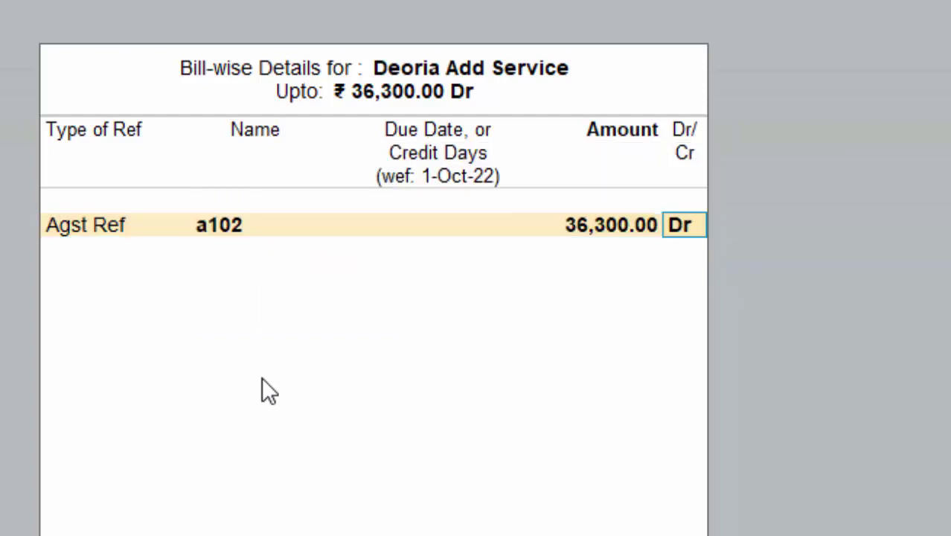
key(Return)
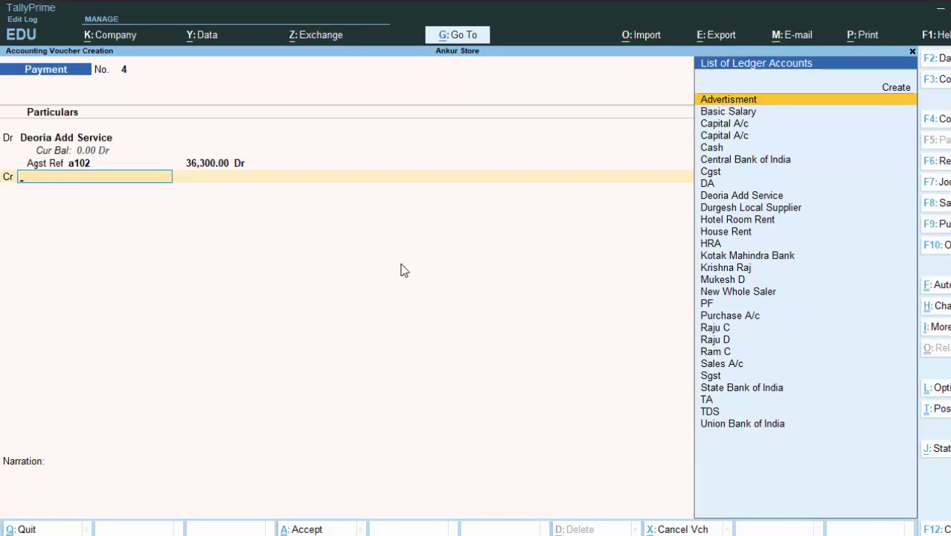
Credit Cash with 36,300.00 and save the payment voucher with an empty narration.
key(Down)
key(Down)
key(Down)
key(Down)
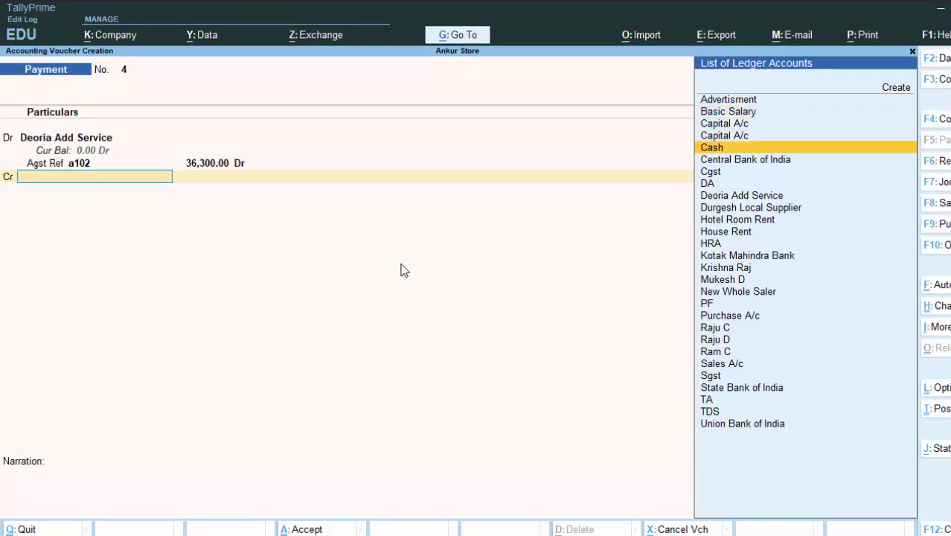
key(Return)
key(Return)
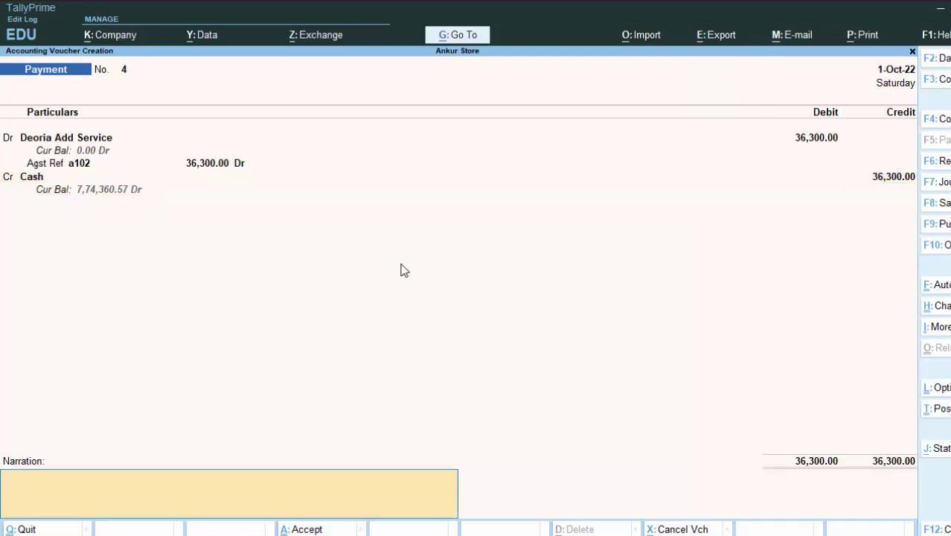
key(Return)
key(Return)
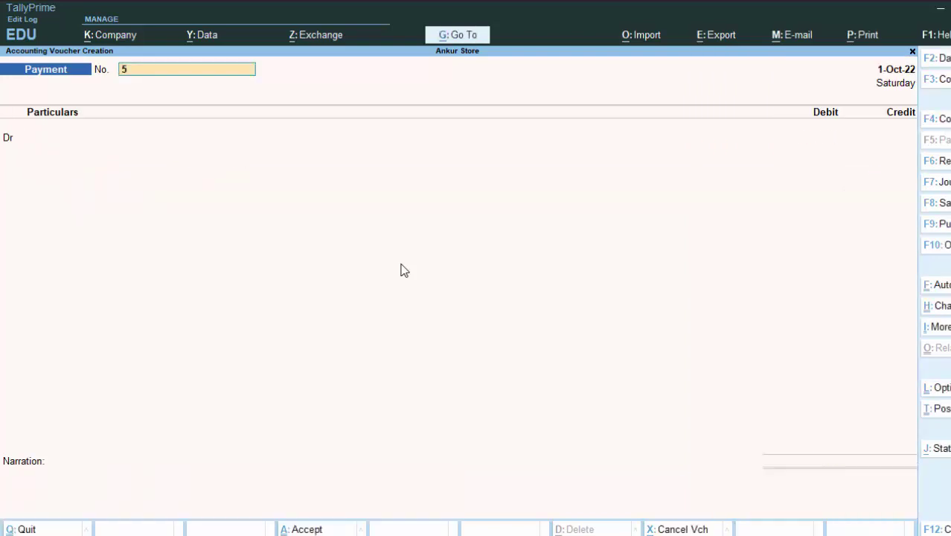
Quit voucher entry and open the Day Book to check the recorded payment.
key(BackSpace)
key(Escape)
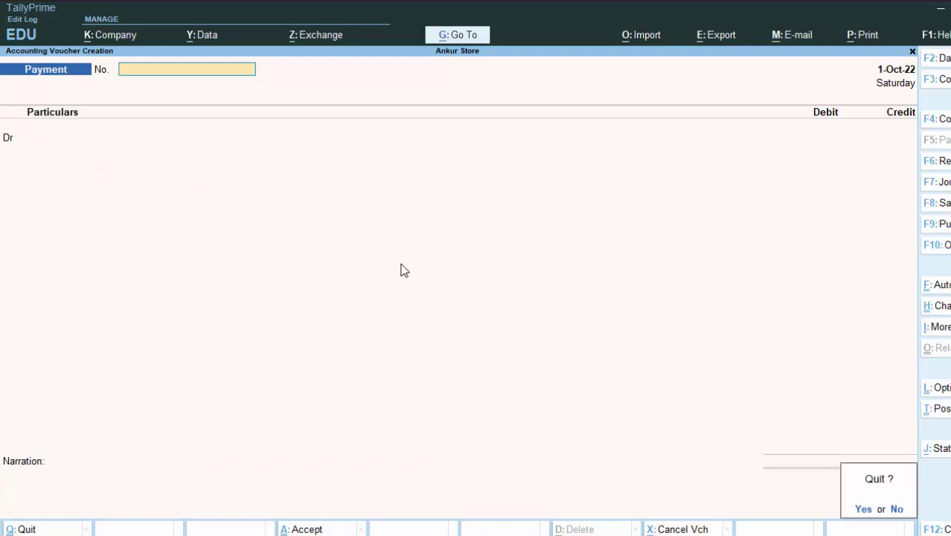
key(y)
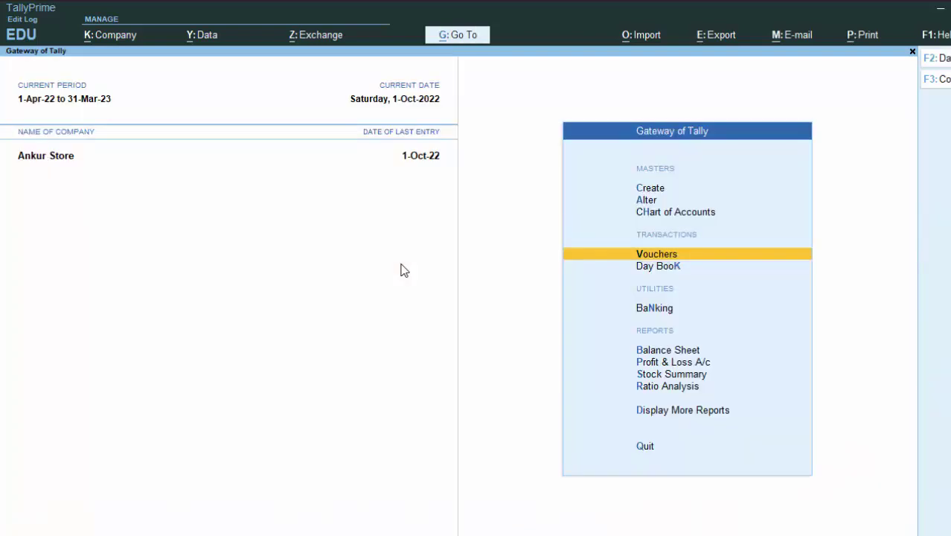
key(d)
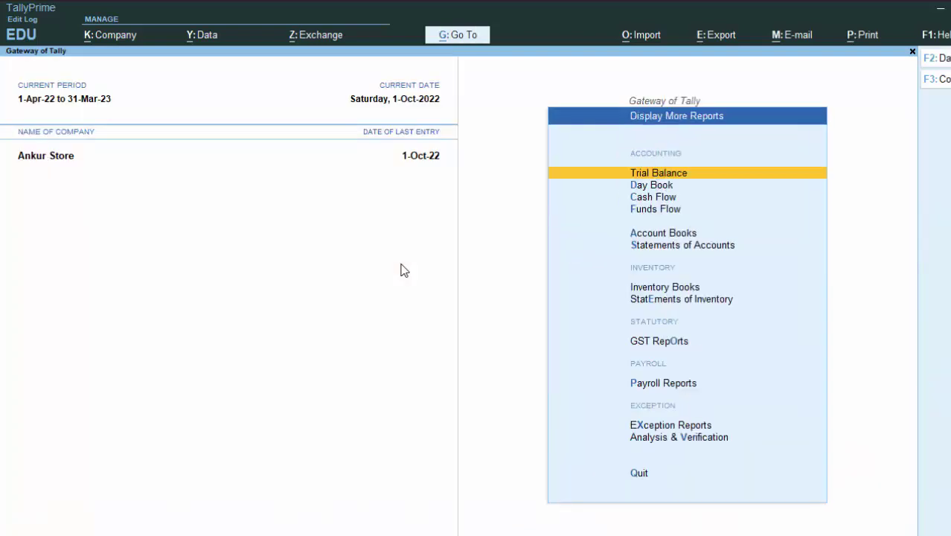
key(d)
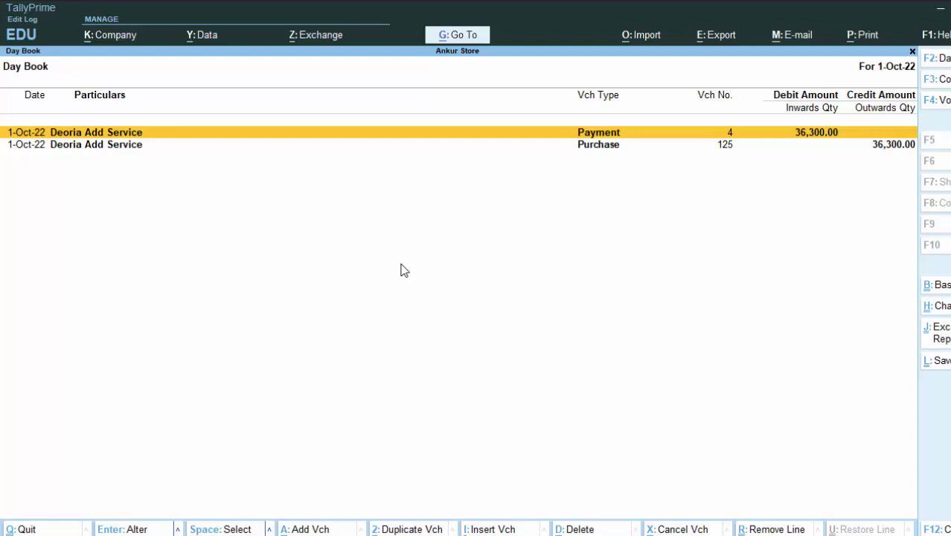
Open the Deoria Add Service payment voucher from the Day Book and preview its printout.
key(Return)
key(BackSpace)
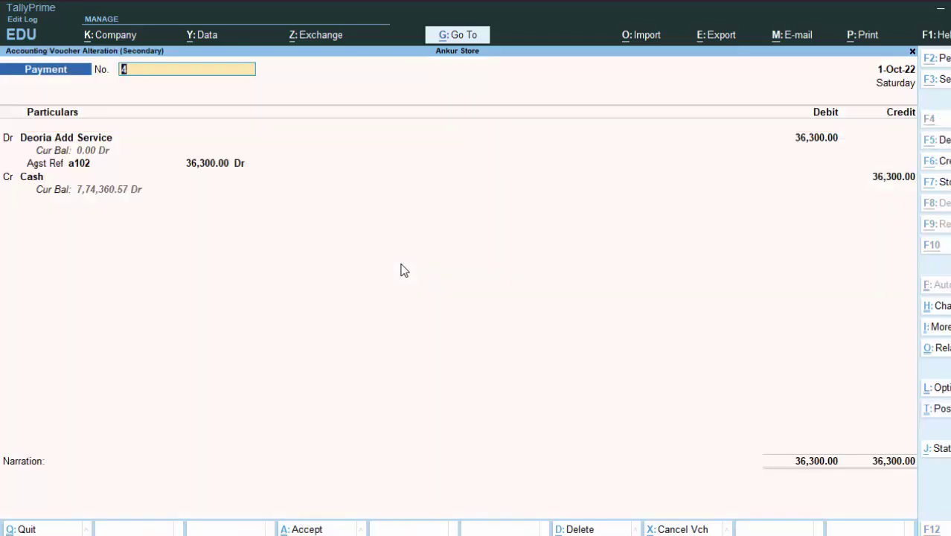
key(alt+p)
key(Return)
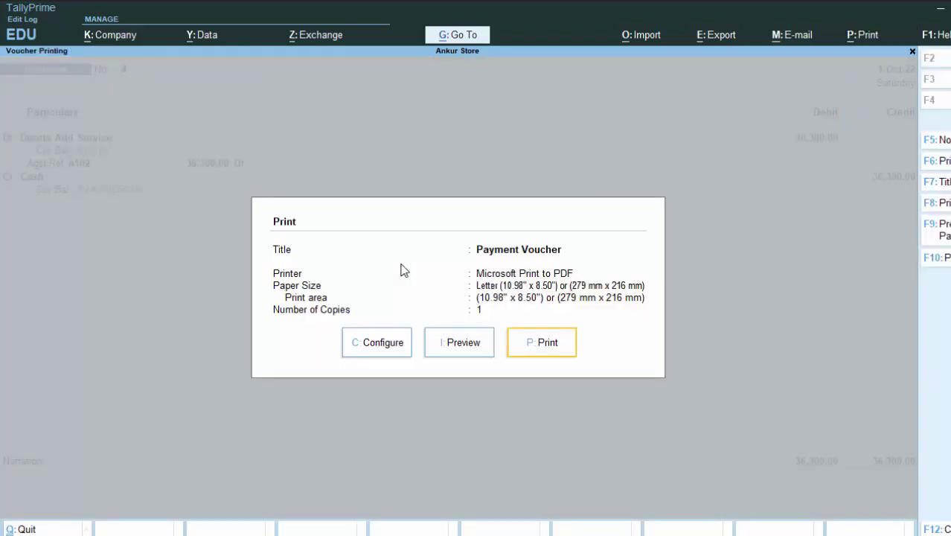
key(i)
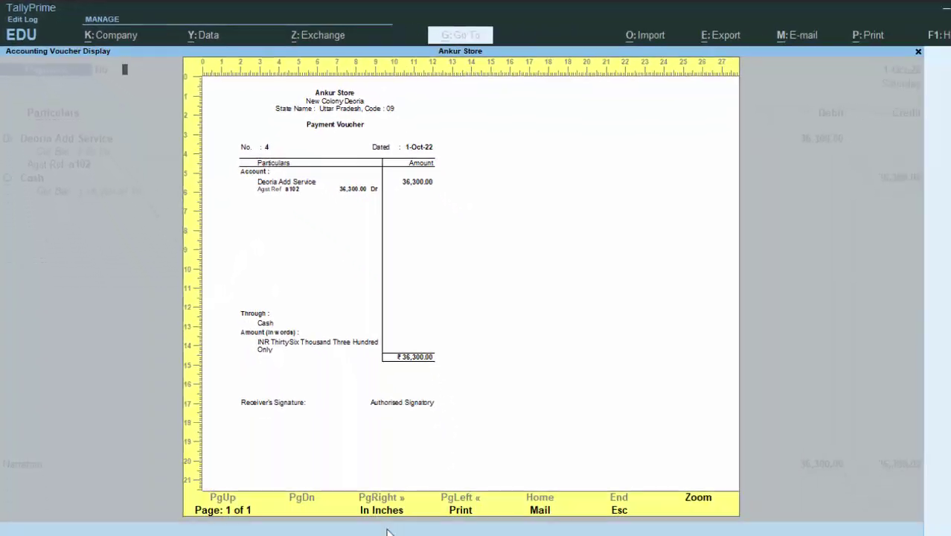
Close the print preview, quit the voucher without altering it, and return to the Gateway of Tally.
key(Escape)
key(Escape)
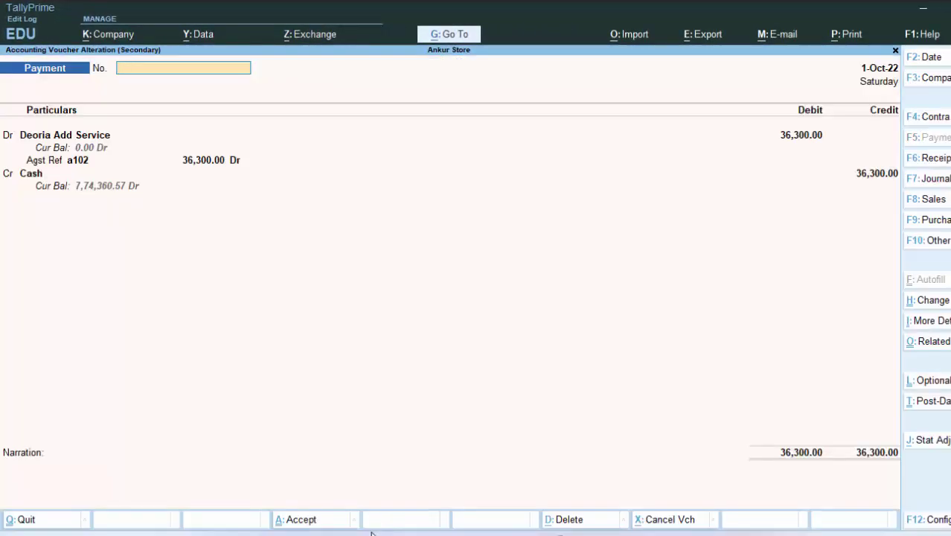
key(Escape)
key(y)
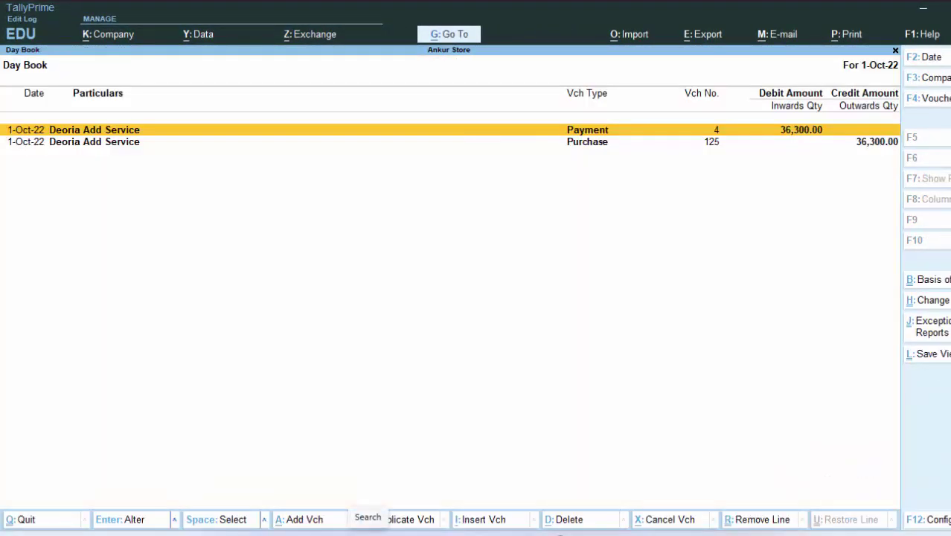
key(Escape)
key(Escape)
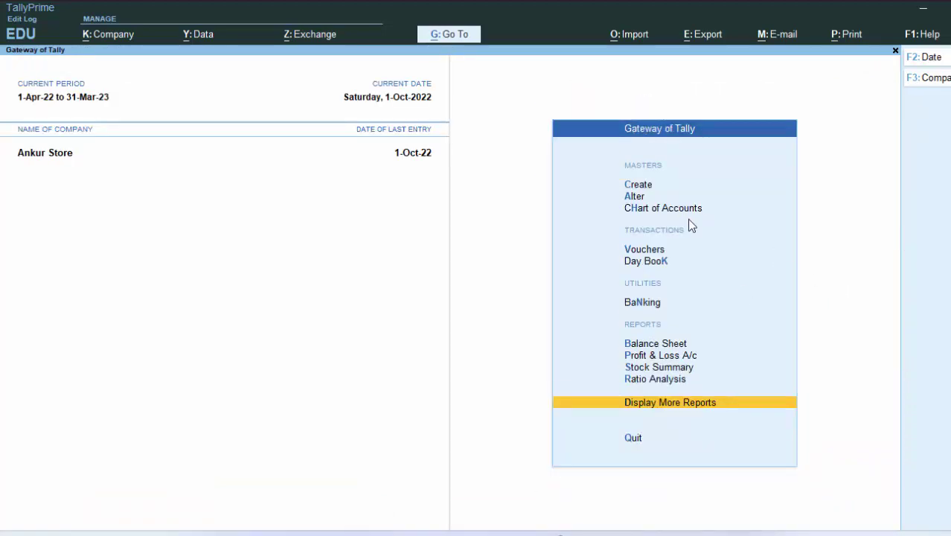
Start a new Payment voucher and debit Deoria Add Service with 5,000.
click(635, 250)
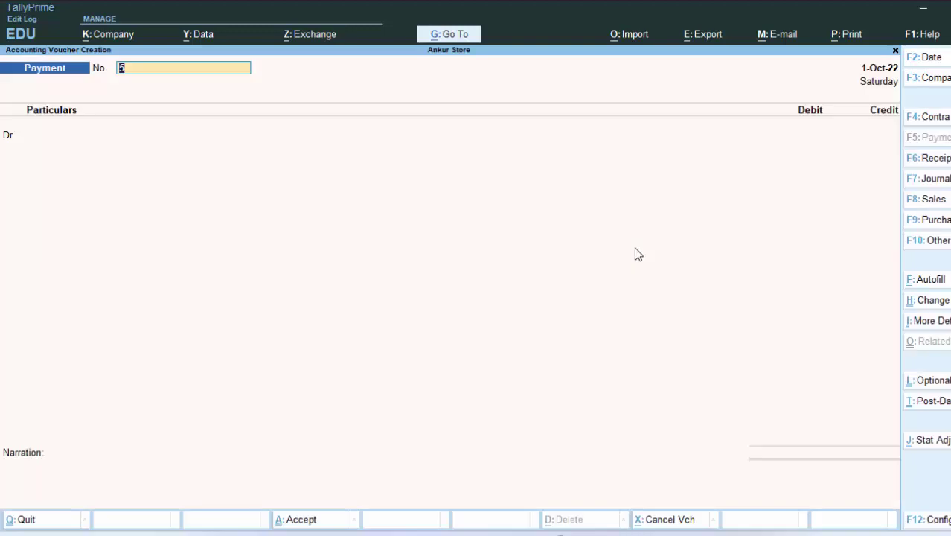
key(Return)
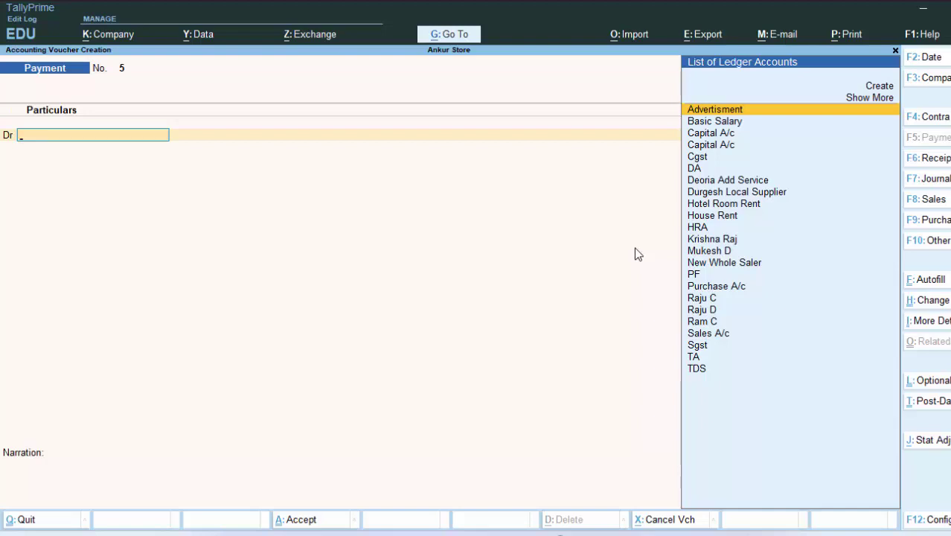
key(Down)
key(Down)
key(Down)
key(Down)
key(Down)
key(Down)
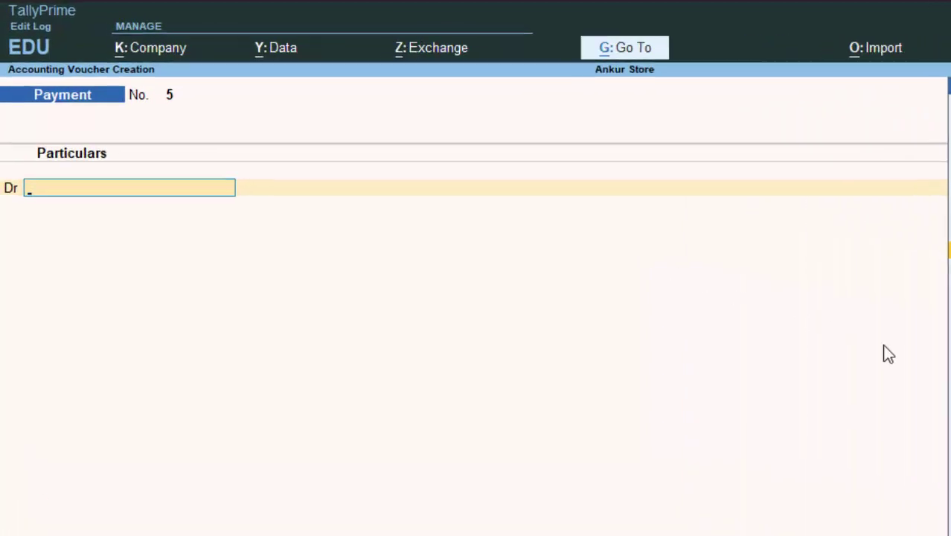
key(Return)
text(5000)
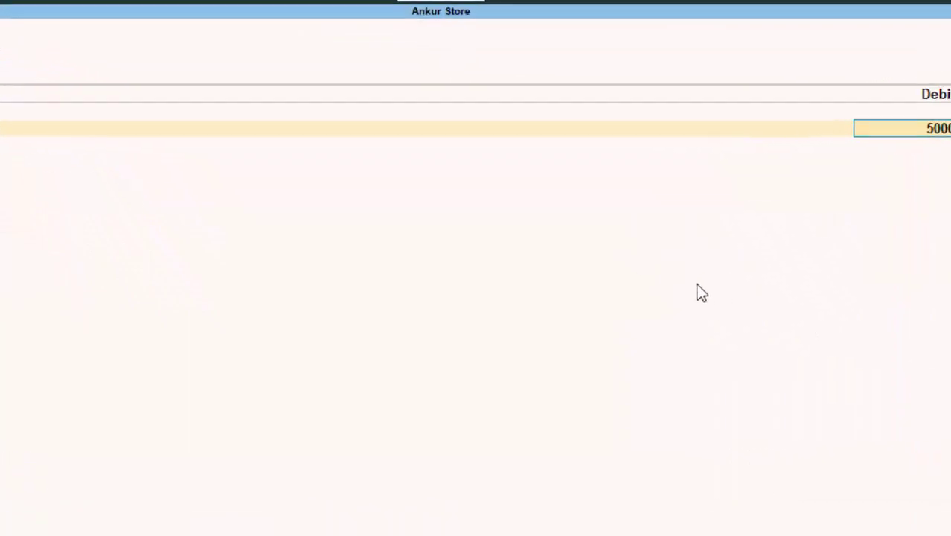
key(Return)
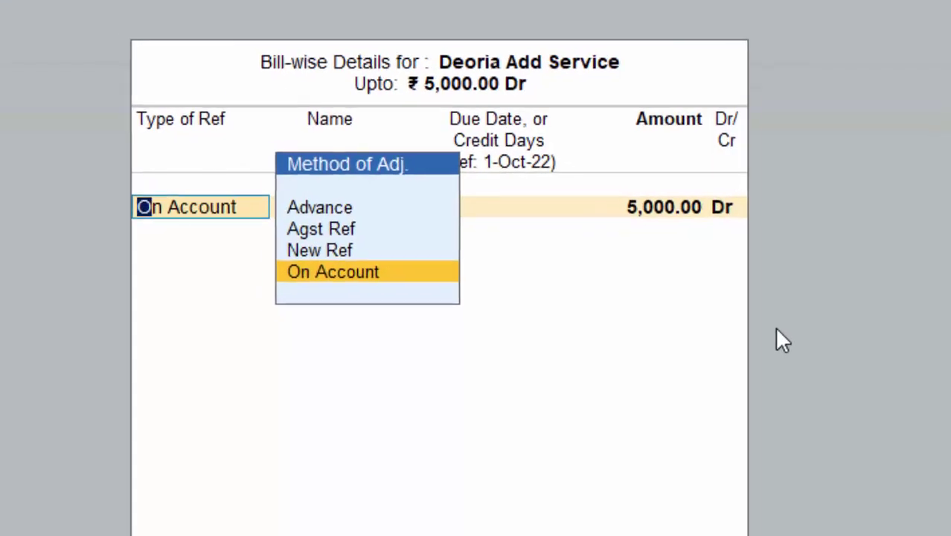
Allocate the full 5,000.00 Dr payment as an Advance with reference name 5.
key(Up)
key(Up)
key(Up)
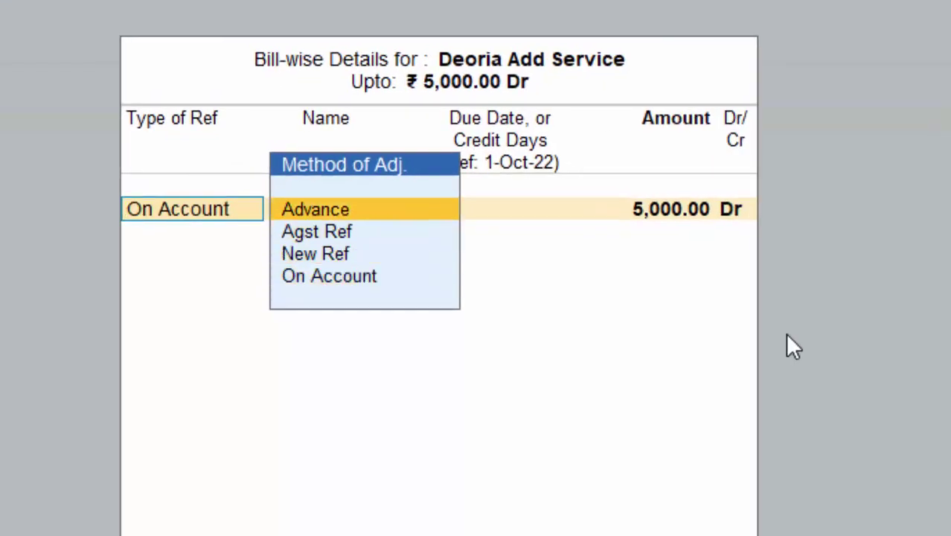
key(Return)
key(Return)
key(Return)
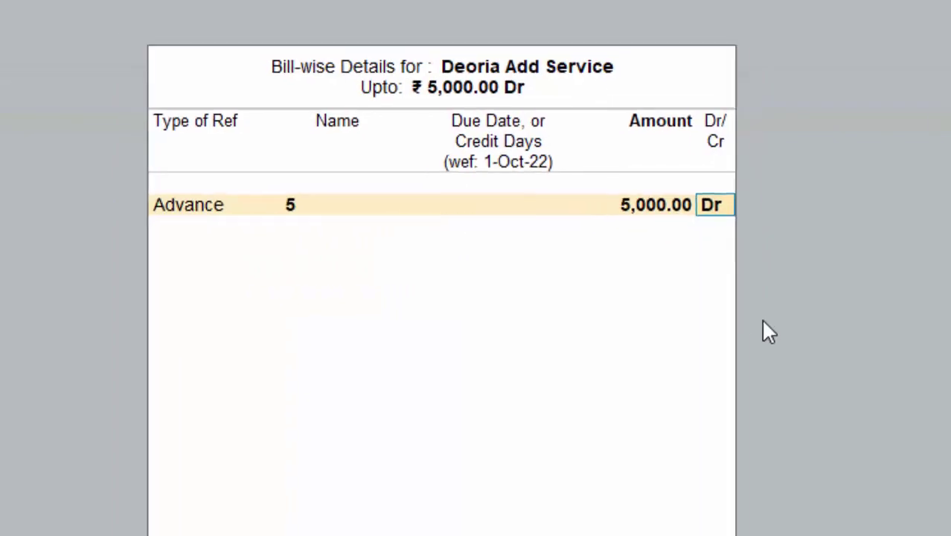
key(Return)
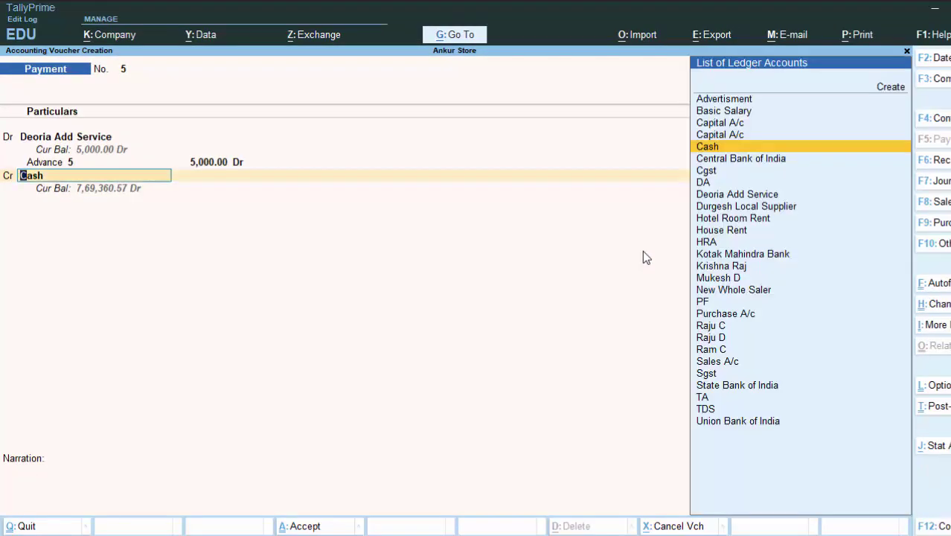
Credit Cash with 5,000.00 and save the advance payment voucher with an empty narration.
key(Return)
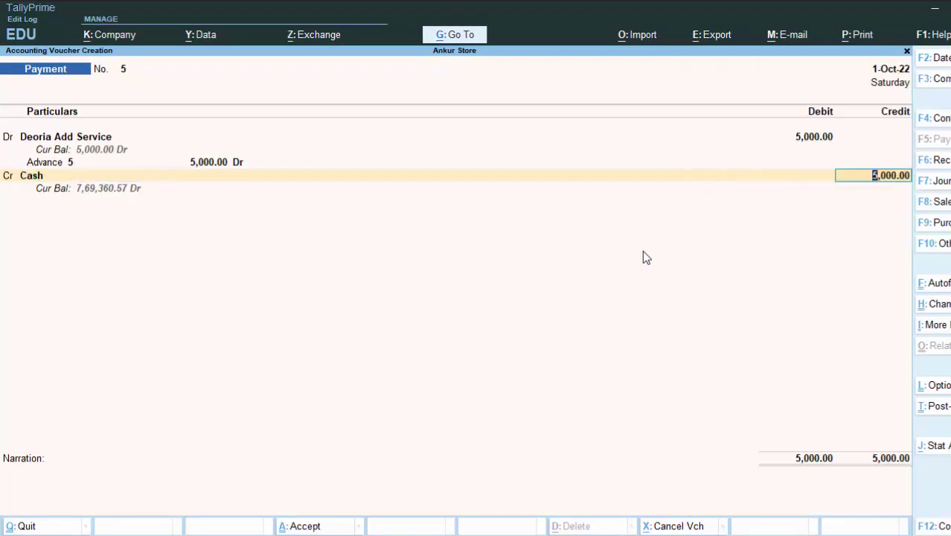
key(Return)
key(Return)
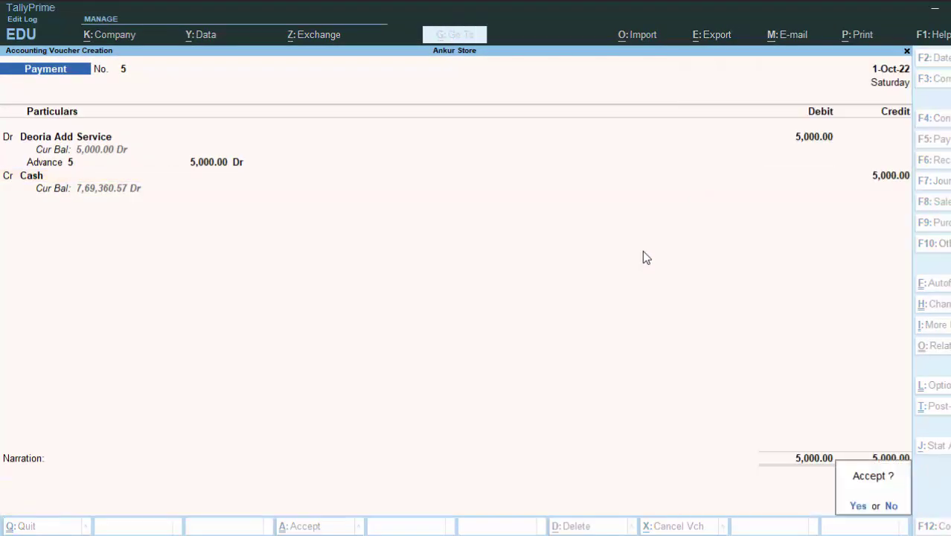
key(Return)
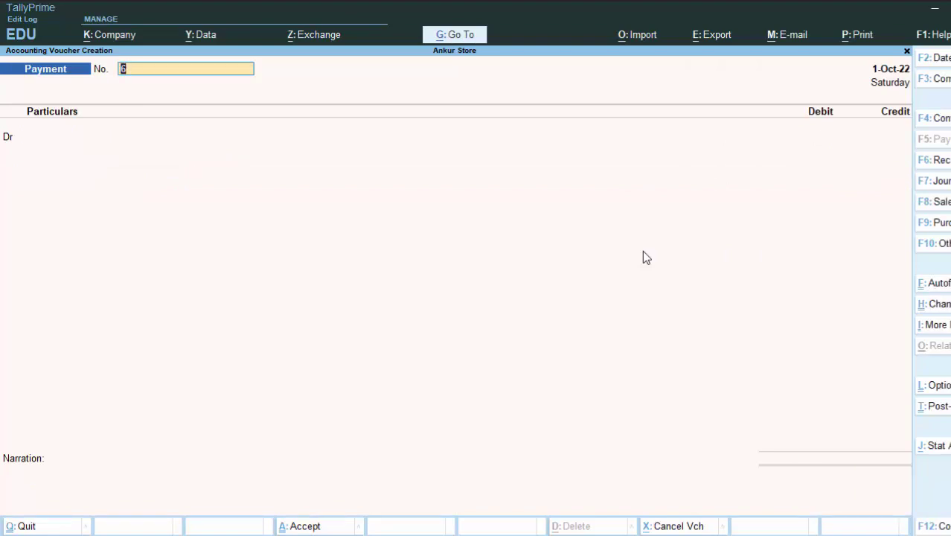